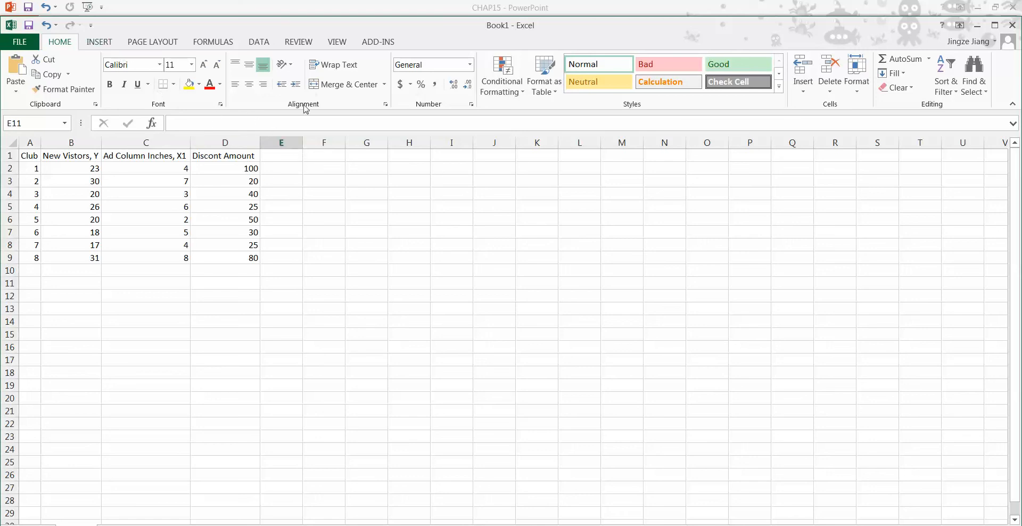
- Start a Regression analysis from the Data Analysis tools
{"action": "left_click", "coordinate": [259, 42]}
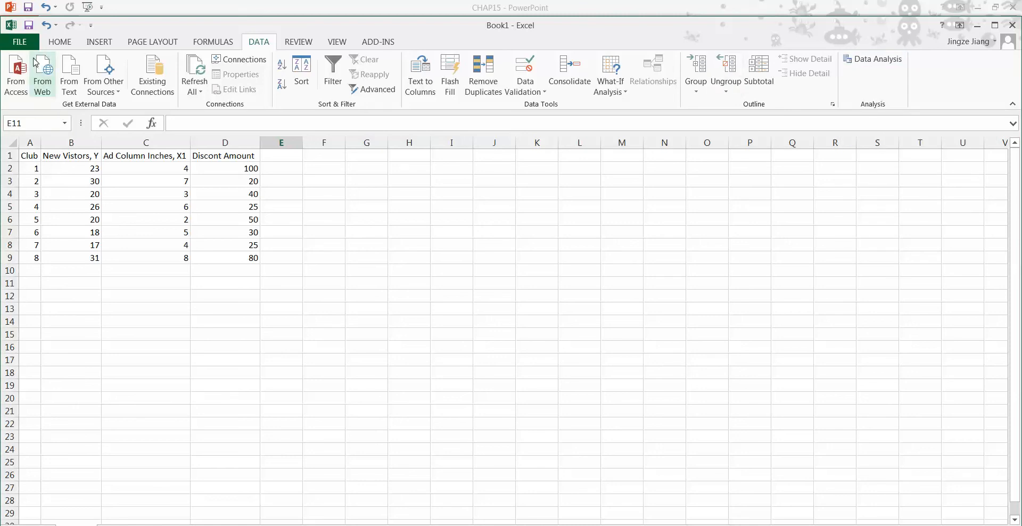
{"action": "left_click", "coordinate": [872, 59]}
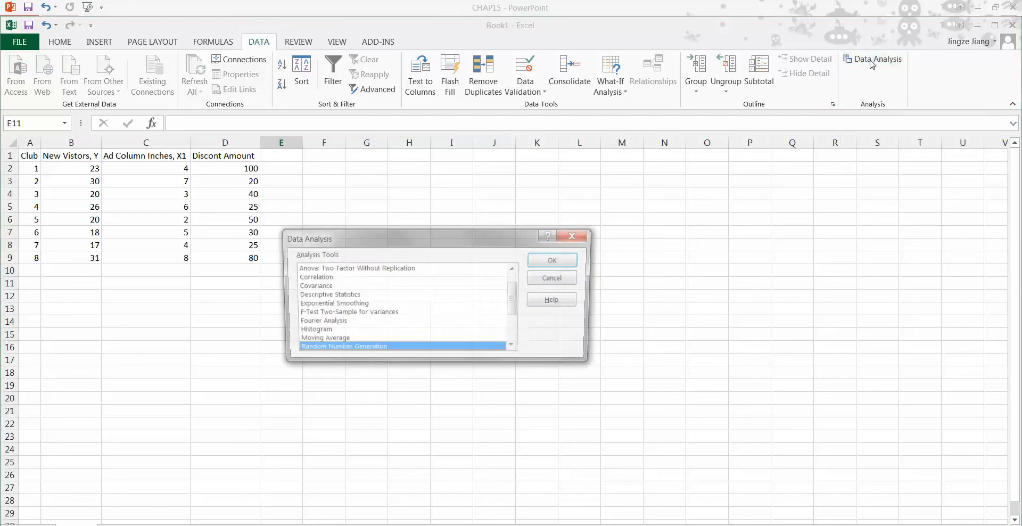
{"action": "mouse_move", "coordinate": [517, 299]}
{"action": "left_mouse_down"}
{"action": "mouse_move", "coordinate": [520, 287]}
{"action": "mouse_move", "coordinate": [516, 314]}
{"action": "left_mouse_up"}
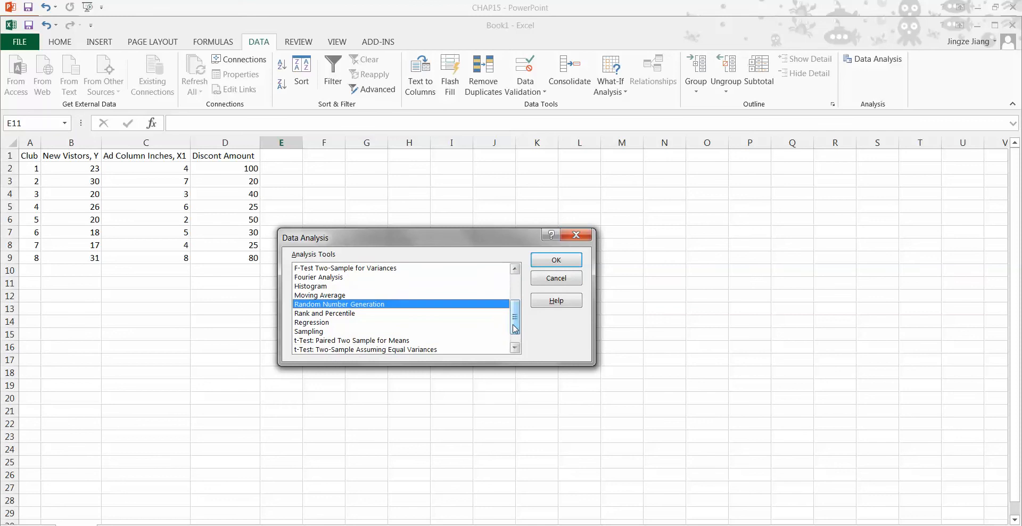
{"action": "left_click", "coordinate": [316, 323]}
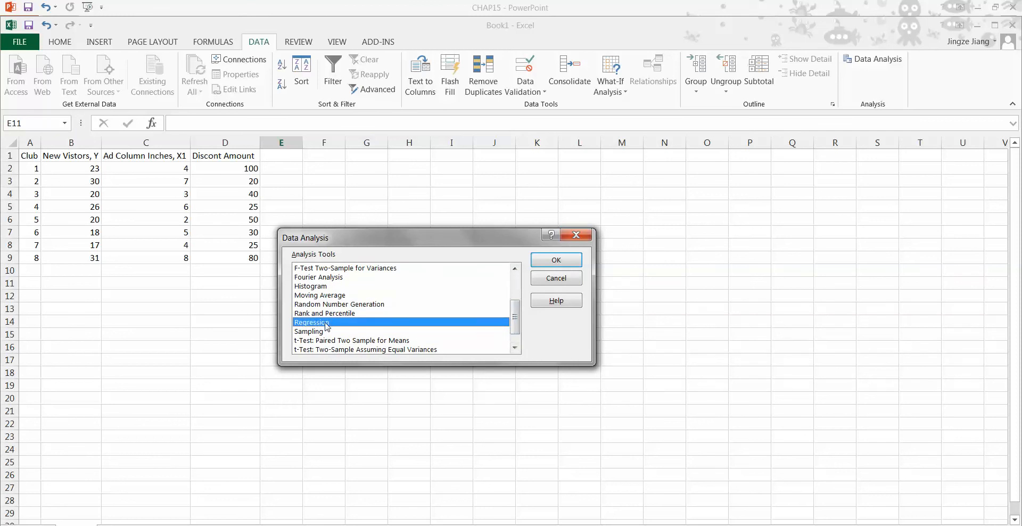
{"action": "left_click", "coordinate": [554, 265]}
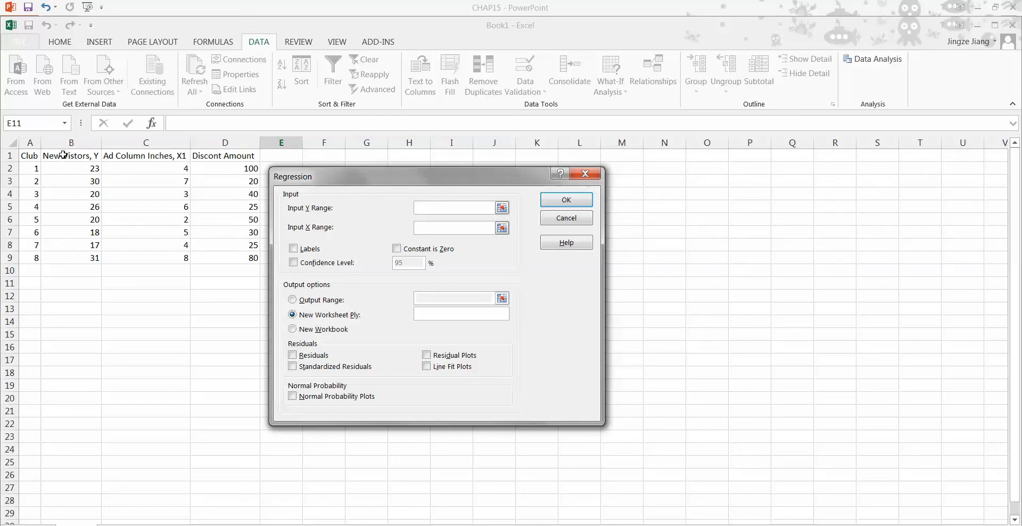
- Mark the regression input as having labels and set the Y range to $B$1:$B$9, the new visitors column
{"action": "left_click", "coordinate": [293, 248]}
{"action": "left_click", "coordinate": [501, 207]}
{"action": "left_click", "coordinate": [501, 208]}
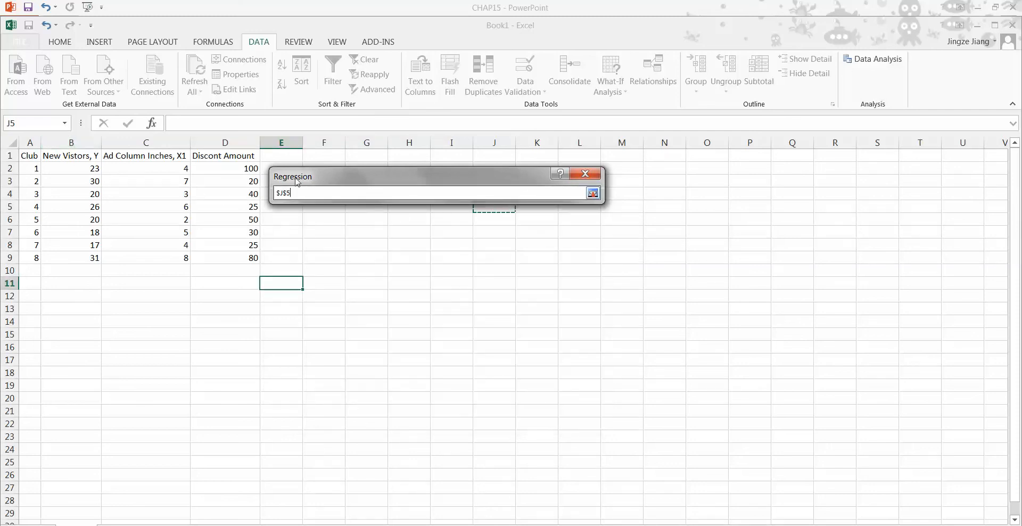
{"action": "key", "text": "BackSpace"}
{"action": "key", "text": "BackSpace"}
{"action": "key", "text": "BackSpace"}
{"action": "left_click_drag", "start_coordinate": [74, 154], "coordinate": [82, 257]}
{"action": "left_click", "coordinate": [593, 193]}
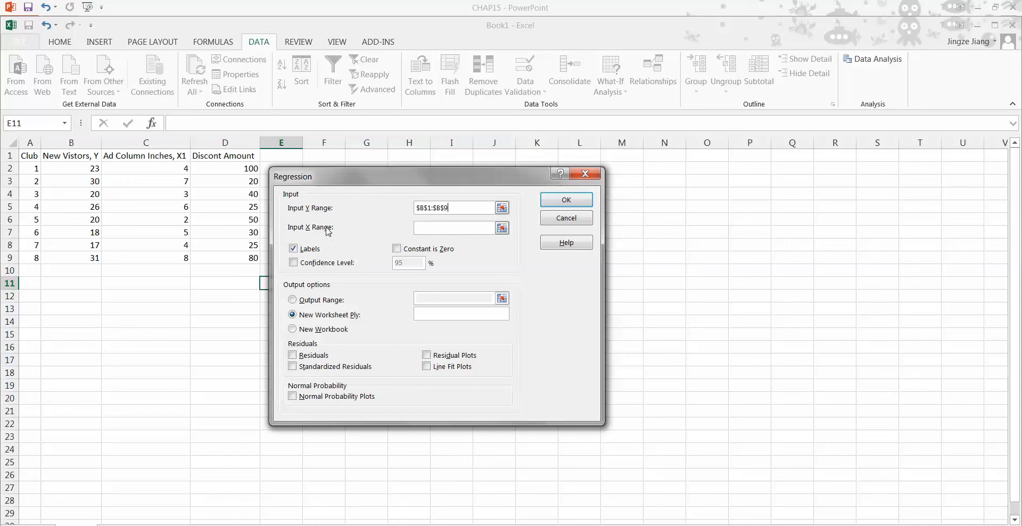
- Set the regression's X range to $C$1:$D$9, covering ad column inches and discount amount
{"action": "left_click", "coordinate": [502, 228]}
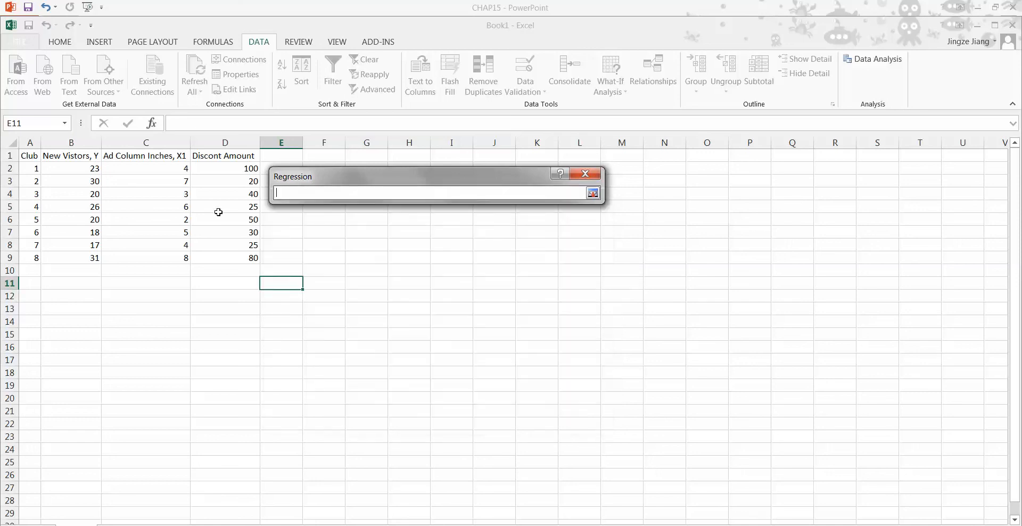
{"action": "left_click_drag", "start_coordinate": [134, 156], "coordinate": [246, 260]}
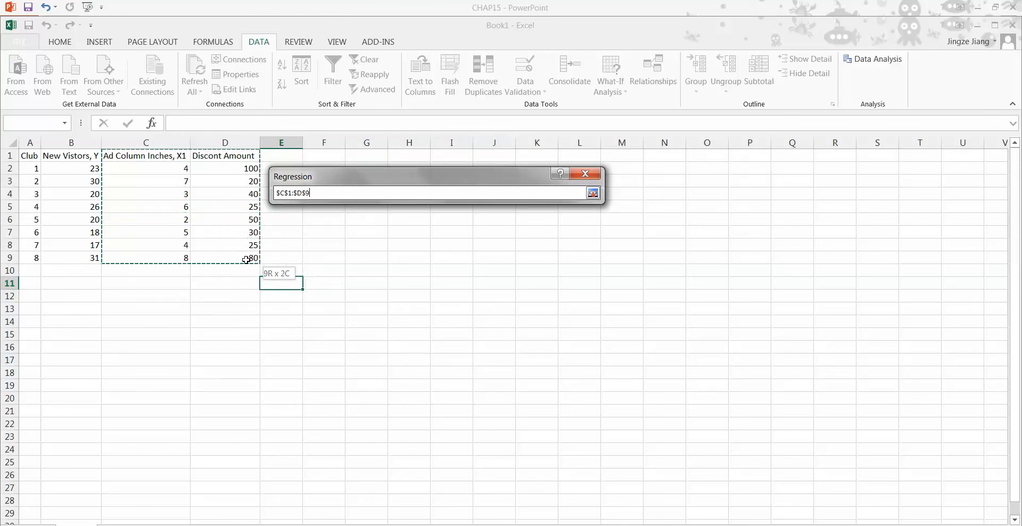
{"action": "left_click_drag", "start_coordinate": [246, 259], "coordinate": [246, 260]}
{"action": "left_click", "coordinate": [593, 193]}
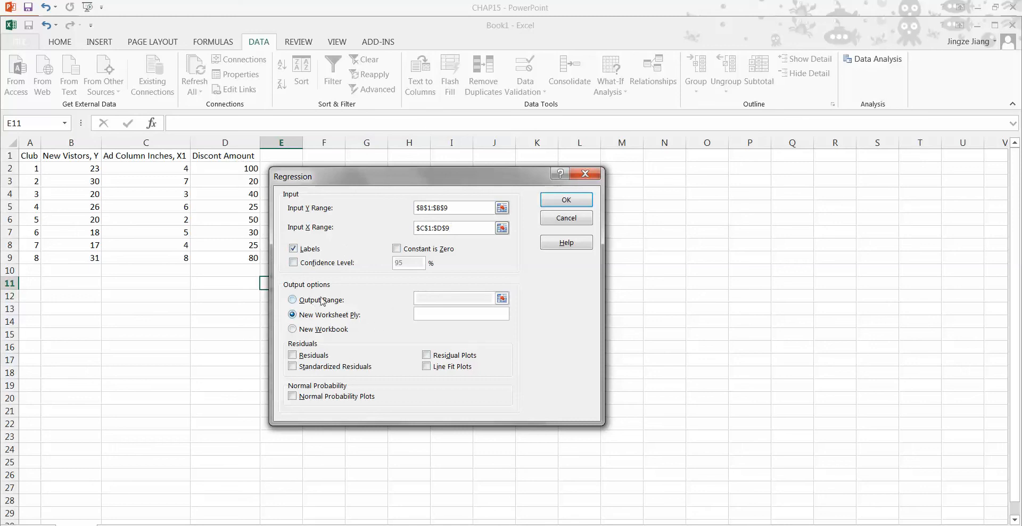
- Run the regression to a new worksheet named regression, including residuals, standardized residuals, residual plots, line fit plots and normal probability plots
{"action": "left_click", "coordinate": [432, 312]}
{"action": "left_click", "coordinate": [294, 355]}
{"action": "left_click", "coordinate": [426, 354]}
{"action": "left_click", "coordinate": [292, 367]}
{"action": "left_click", "coordinate": [426, 366]}
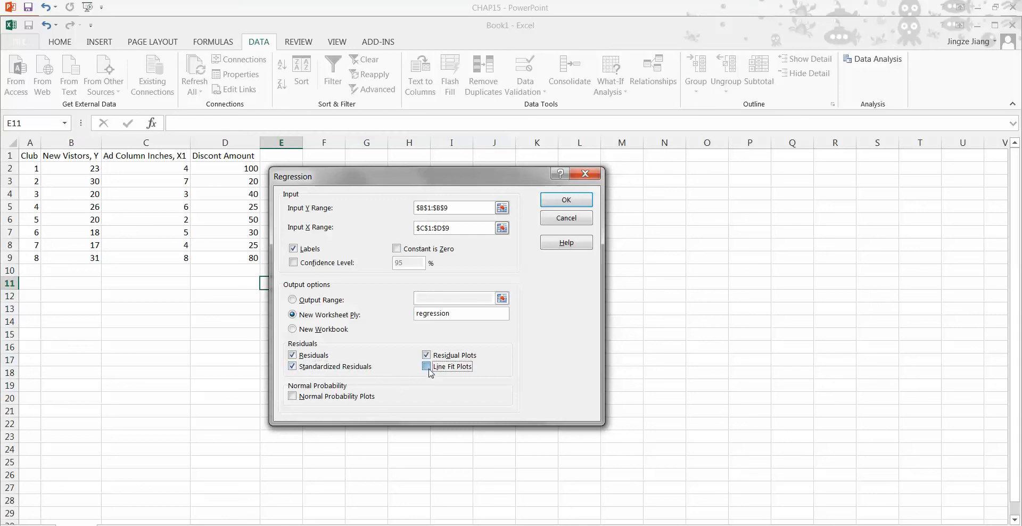
{"action": "left_click", "coordinate": [292, 396]}
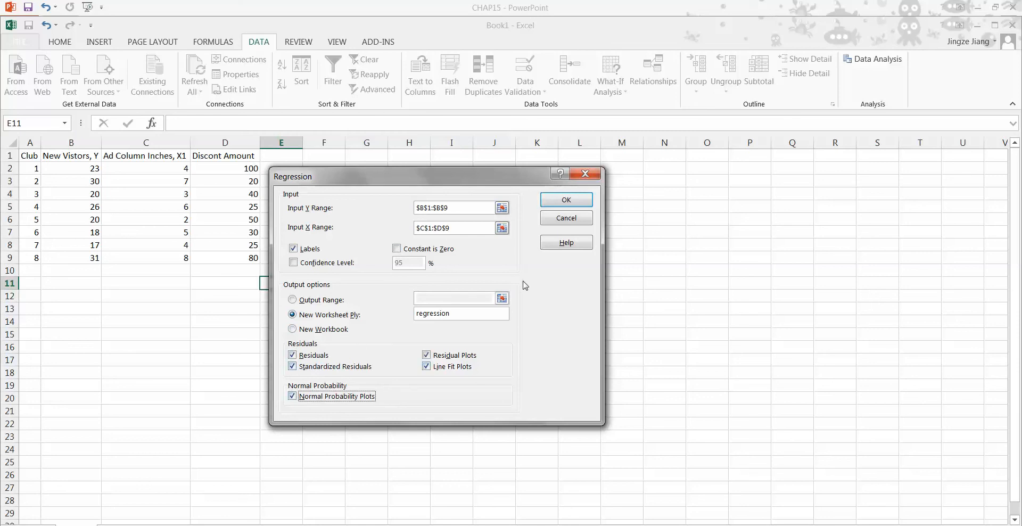
{"action": "left_click", "coordinate": [574, 205]}
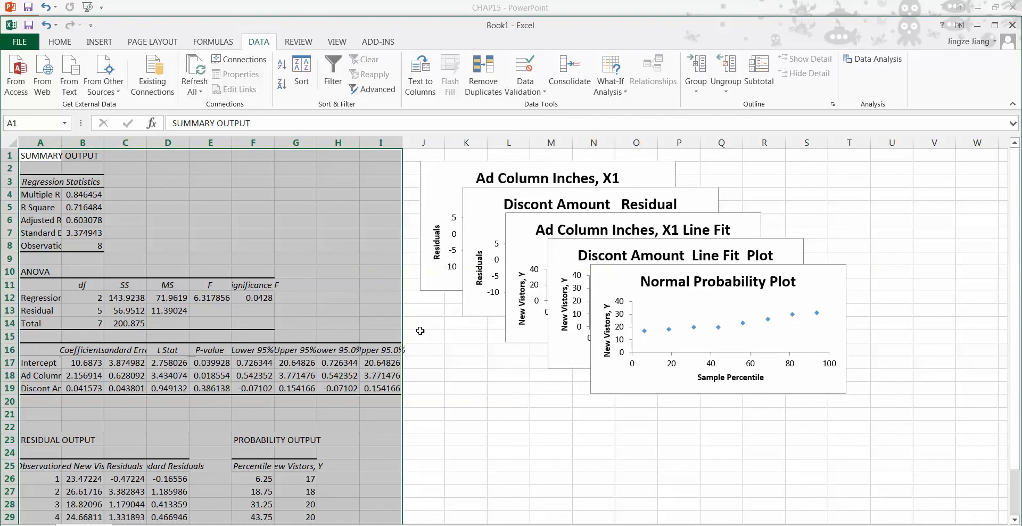
- Fit the width of column H in the regression output to its contents
{"action": "left_click_drag", "start_coordinate": [27, 158], "coordinate": [401, 384]}
{"action": "double_click", "coordinate": [360, 140]}
{"action": "left_click", "coordinate": [219, 169]}
- Examine the regression statistics and compare the Intercept, Ad Column Inches and Discont Amount rows of the coefficient table
{"action": "left_click_drag", "start_coordinate": [40, 160], "coordinate": [312, 390]}
{"action": "left_click", "coordinate": [353, 195]}
{"action": "left_click", "coordinate": [52, 187]}
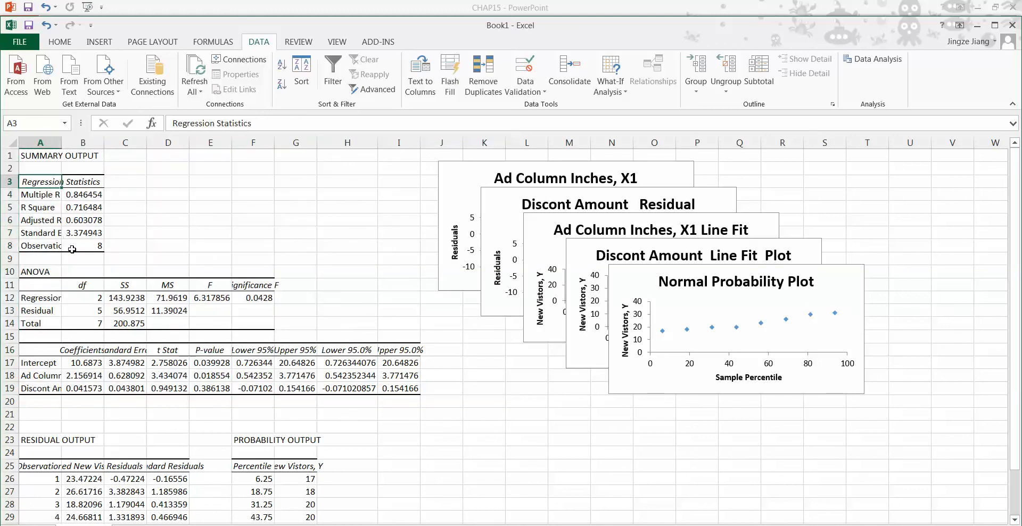
{"action": "left_click", "coordinate": [72, 256]}
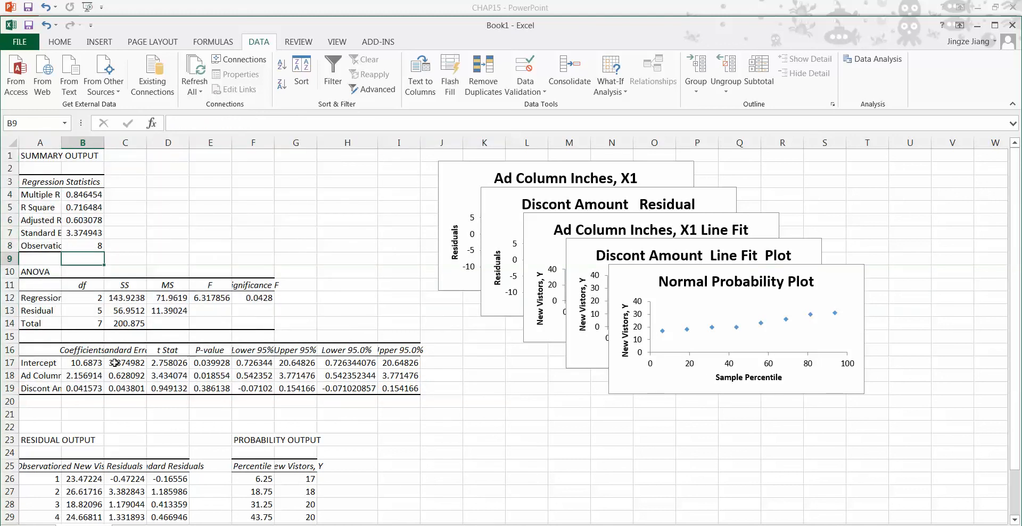
{"action": "left_click", "coordinate": [38, 345]}
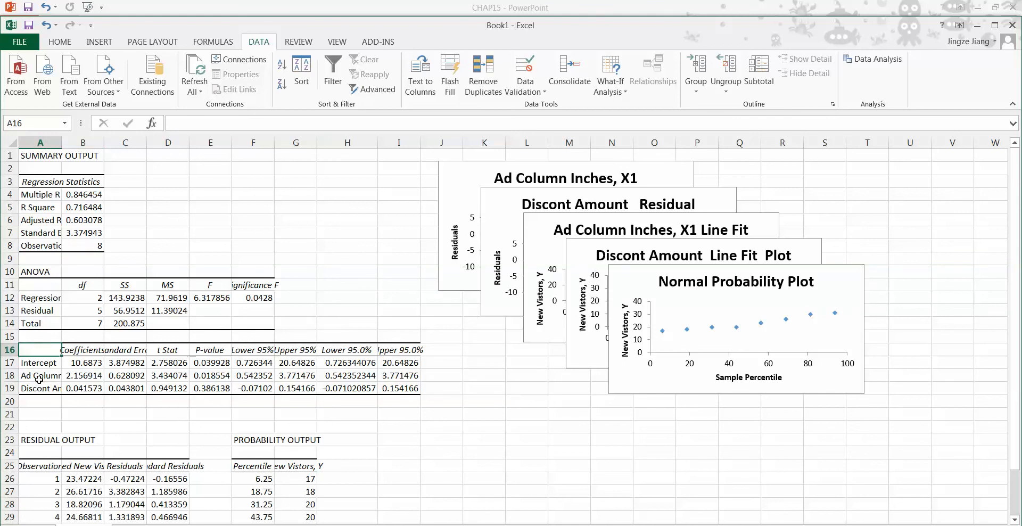
{"action": "left_click", "coordinate": [10, 362]}
{"action": "left_click", "coordinate": [15, 375]}
{"action": "left_click", "coordinate": [15, 364]}
{"action": "left_click", "coordinate": [14, 377]}
{"action": "left_click", "coordinate": [13, 363]}
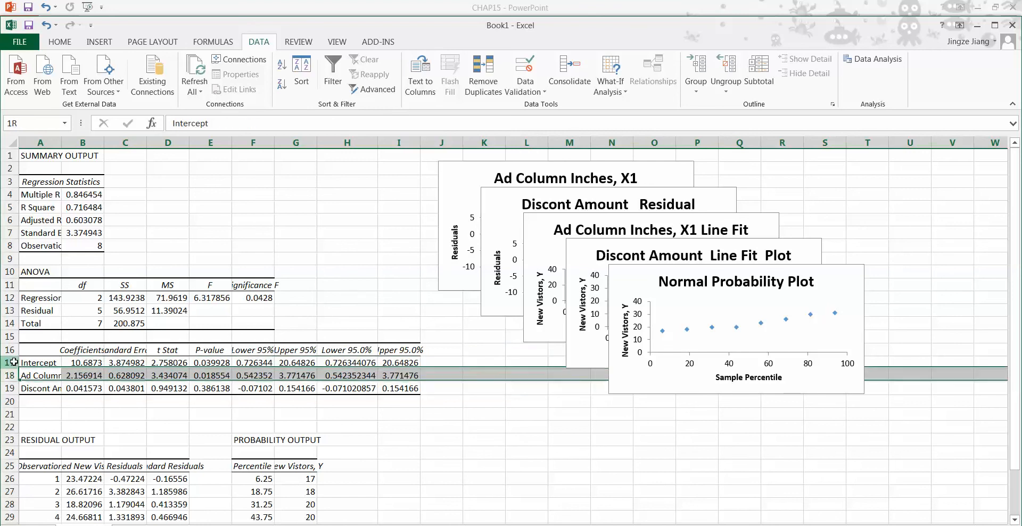
{"action": "left_click", "coordinate": [10, 374]}
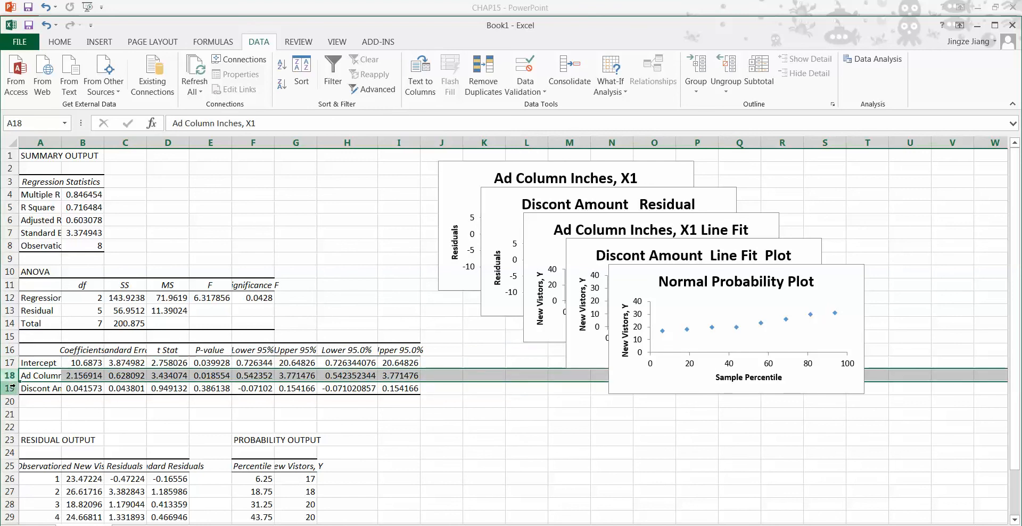
{"action": "left_click", "coordinate": [8, 363]}
{"action": "left_click", "coordinate": [10, 376]}
{"action": "left_click", "coordinate": [10, 388]}
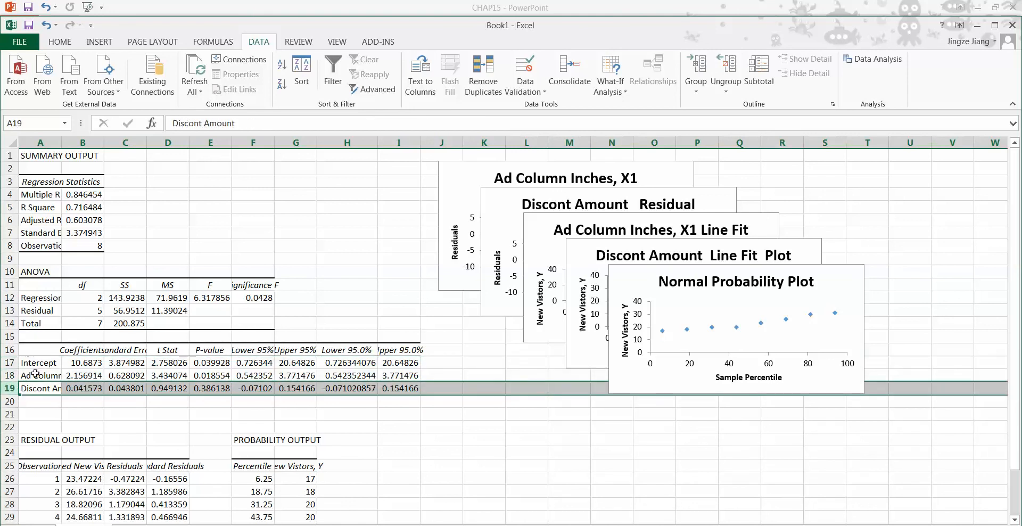
{"action": "left_click", "coordinate": [9, 363]}
{"action": "left_click", "coordinate": [10, 376]}
{"action": "left_click", "coordinate": [10, 388]}
{"action": "left_click", "coordinate": [11, 363]}
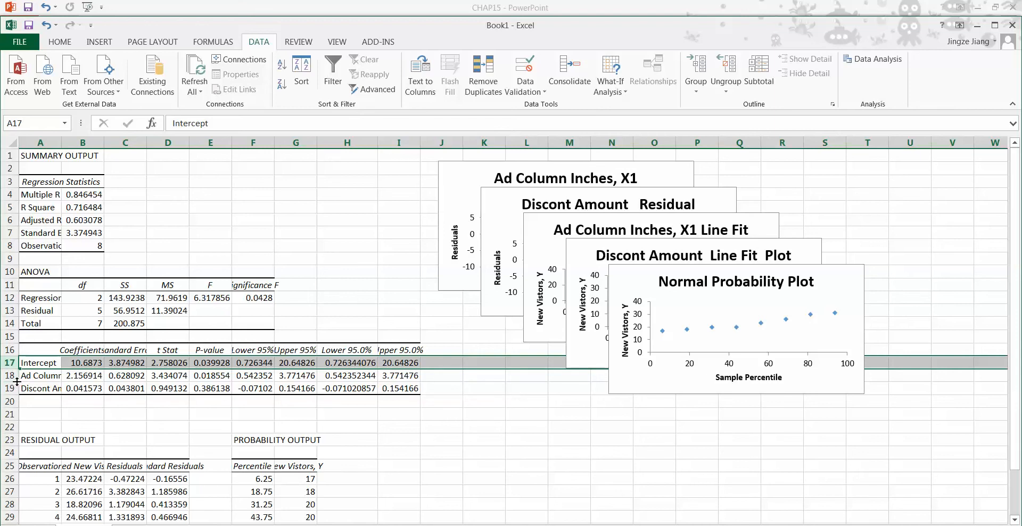
{"action": "left_click", "coordinate": [9, 376]}
{"action": "left_click", "coordinate": [10, 388]}
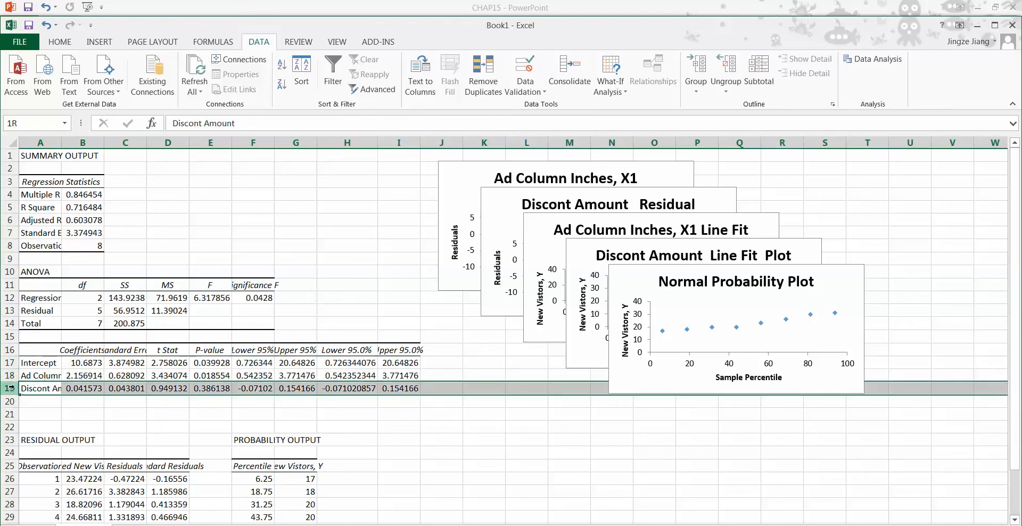
{"action": "left_click", "coordinate": [10, 376]}
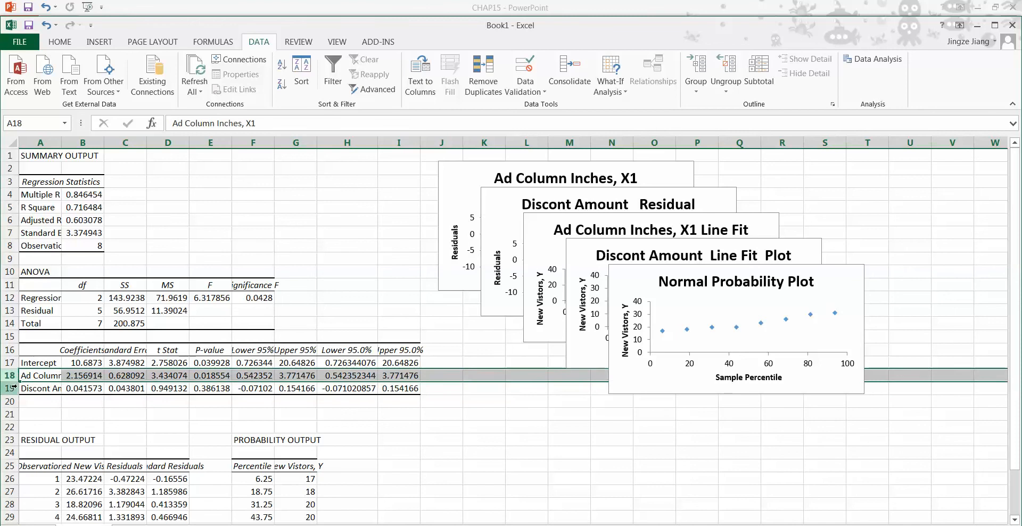
{"action": "left_click", "coordinate": [11, 388]}
{"action": "left_click", "coordinate": [9, 377]}
{"action": "left_click", "coordinate": [9, 387]}
{"action": "left_click", "coordinate": [9, 379]}
{"action": "left_click", "coordinate": [9, 387]}
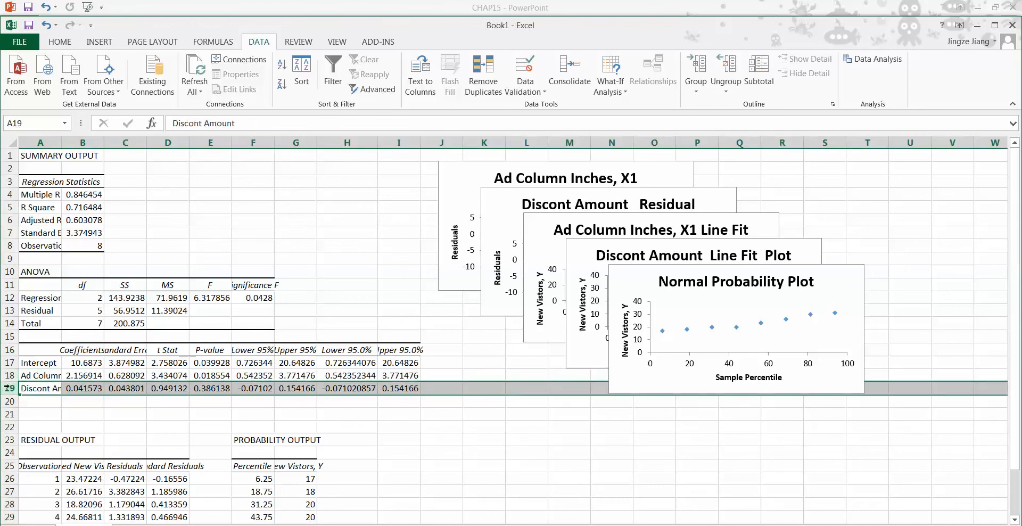
{"action": "left_click", "coordinate": [8, 376]}
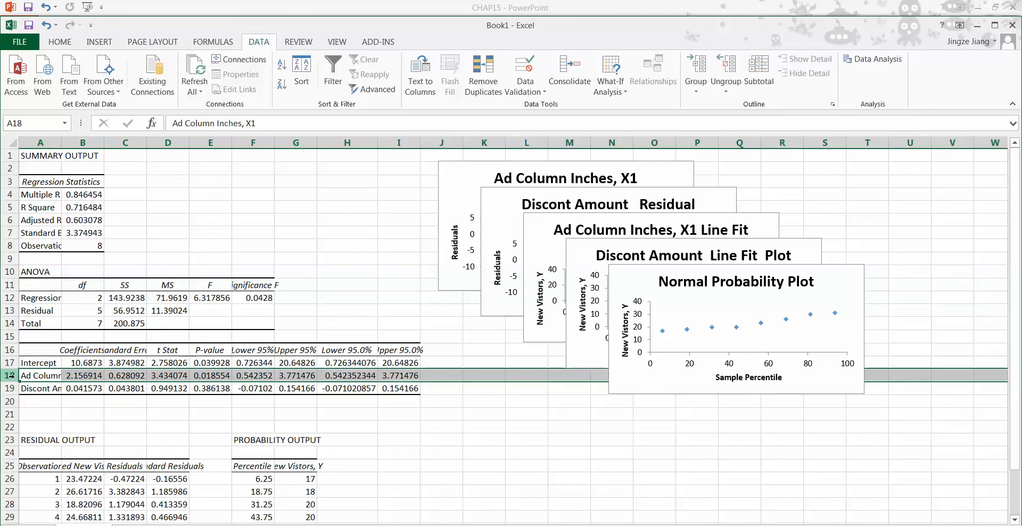
{"action": "left_click", "coordinate": [12, 387]}
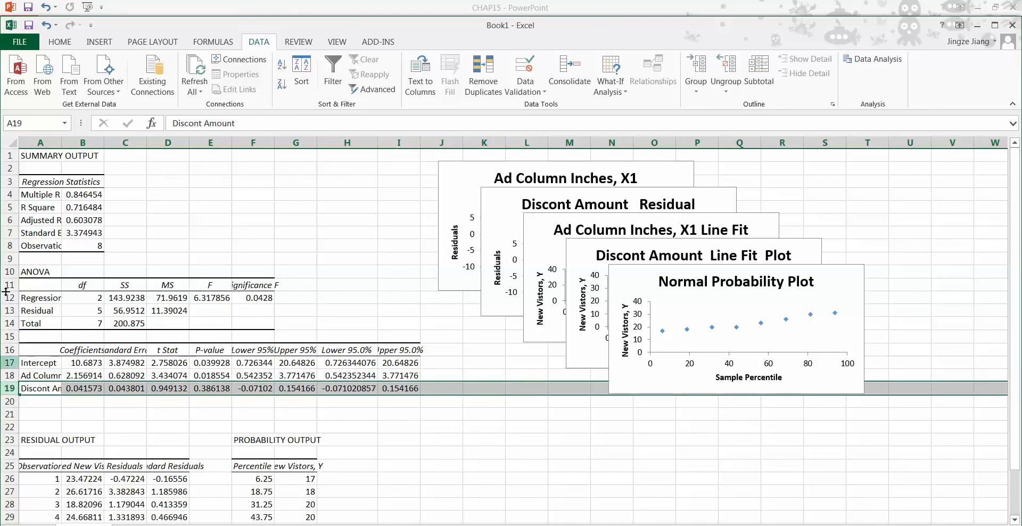
- Select the regression summary output in A1:G19 and switch to the CHAP15 presentation in PowerPoint
{"action": "left_click_drag", "start_coordinate": [25, 154], "coordinate": [303, 382]}
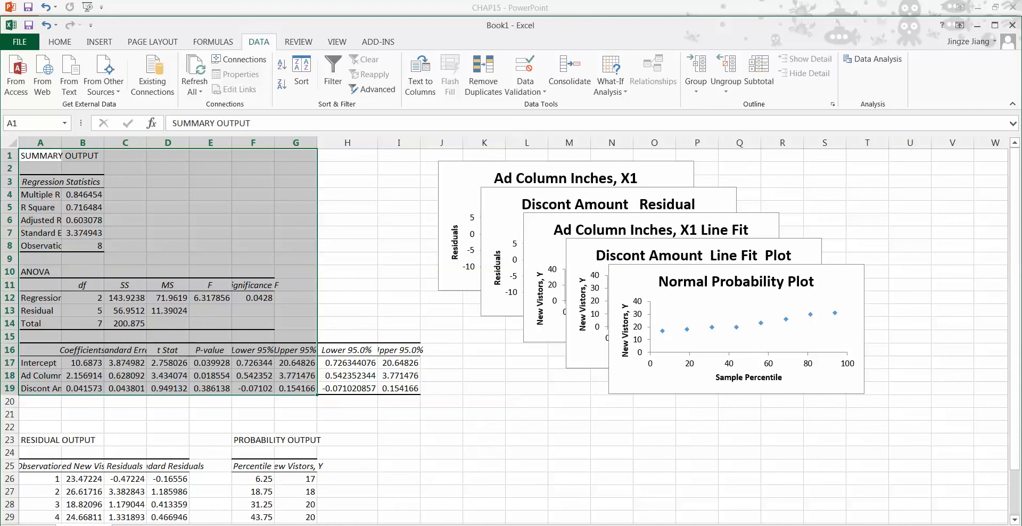
{"action": "mouse_move", "coordinate": [168, 525]}
{"action": "mouse_move", "coordinate": [205, 525]}
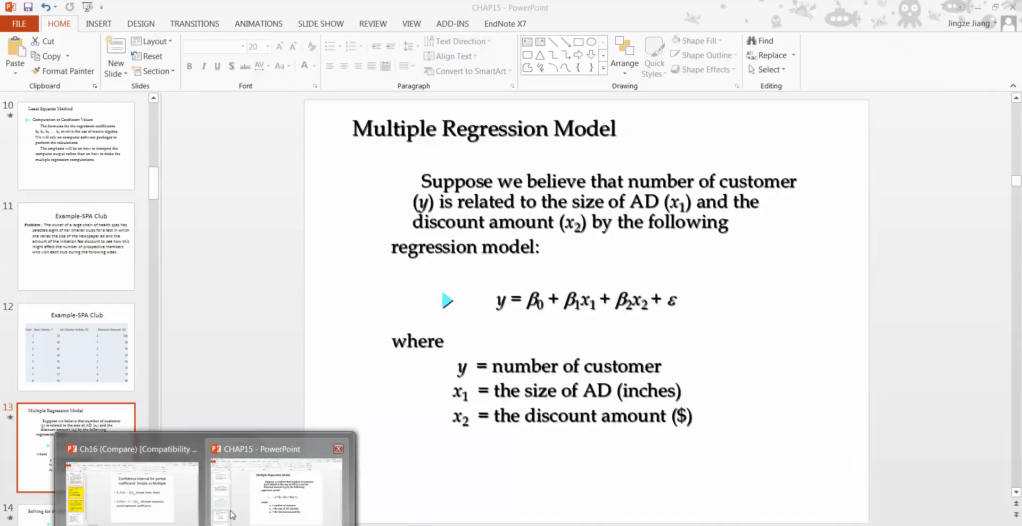
{"action": "left_click", "coordinate": [230, 514]}
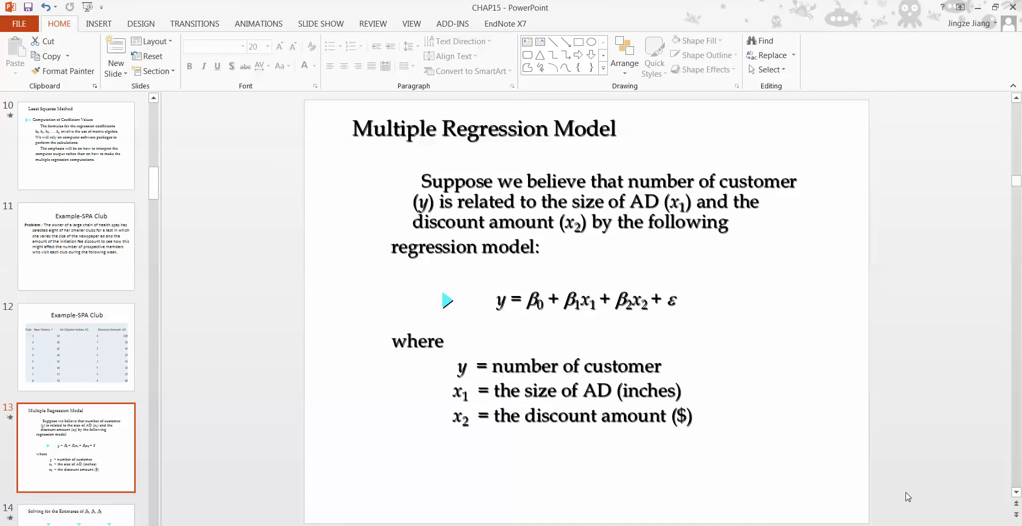